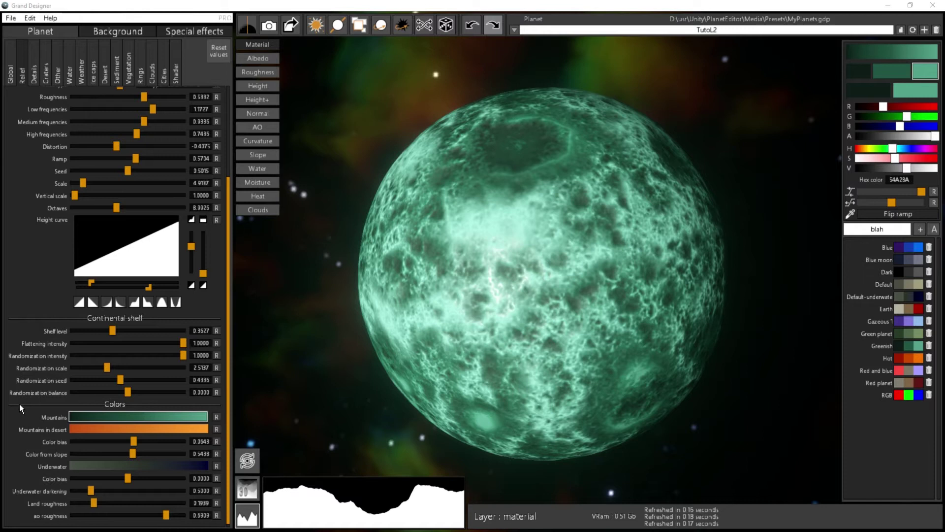
- Create a new preset file named TutorialPlanets in the Presets folder
left_click_drag(580, 282, 586, 293)
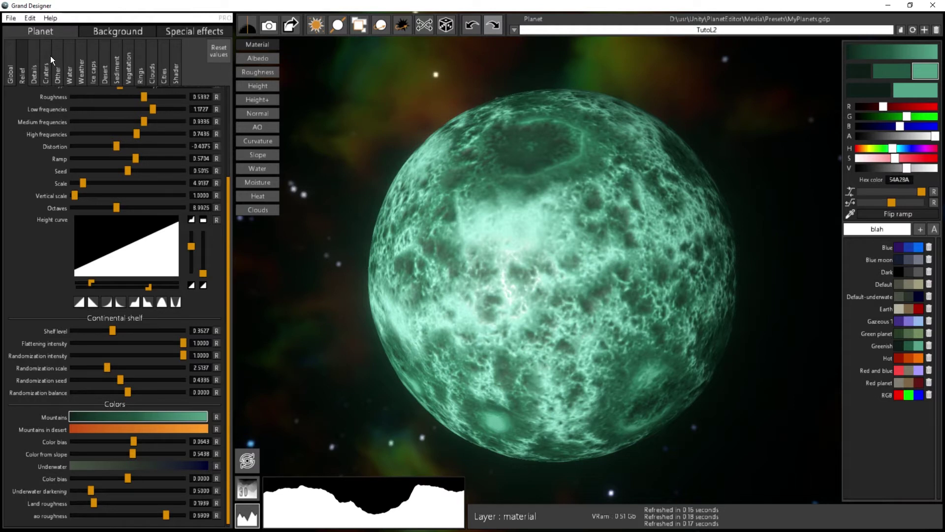
left_click(11, 17)
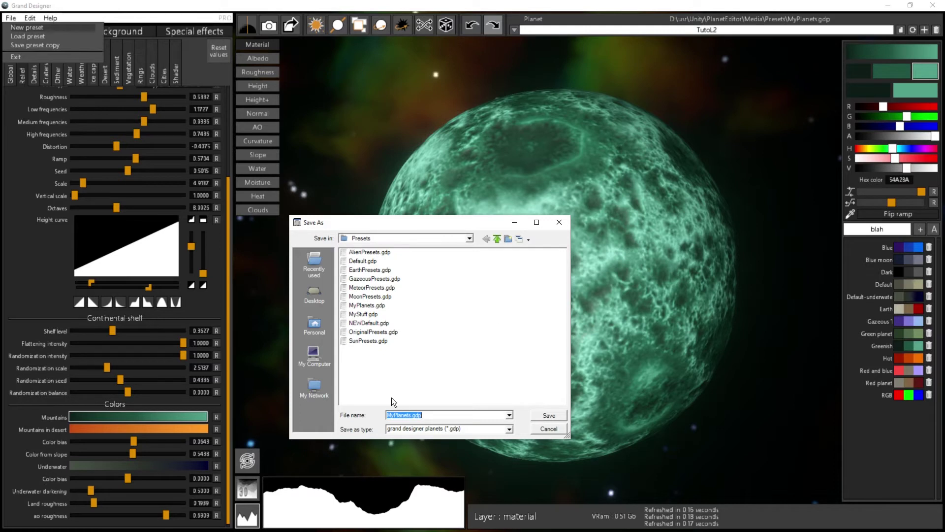
left_click(470, 409)
key("shift+Home")
type("TutorialPlanets")
left_click(547, 416)
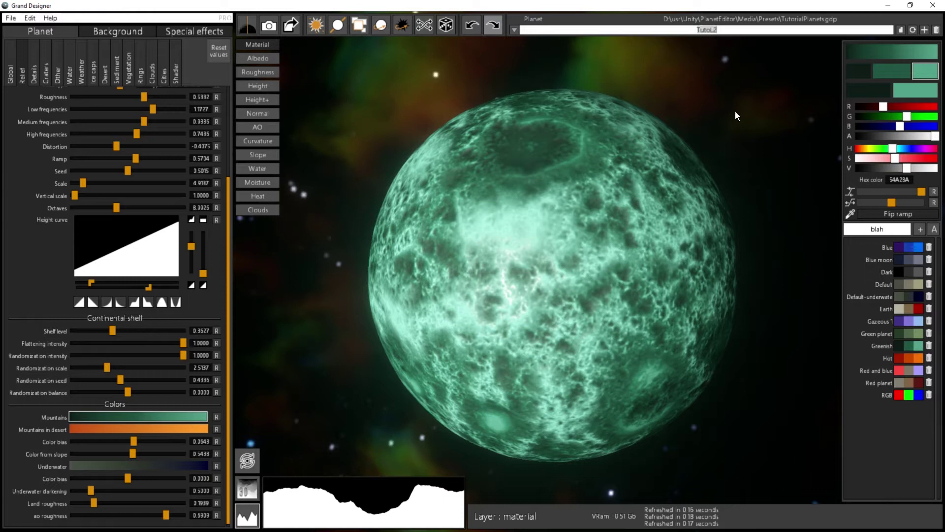
- Add the current planet to the preset file under the name "Green planet" and check the preset list
key("BackSpace")
type("Green planet")
left_click(924, 31)
left_click(738, 29)
left_click(515, 30)
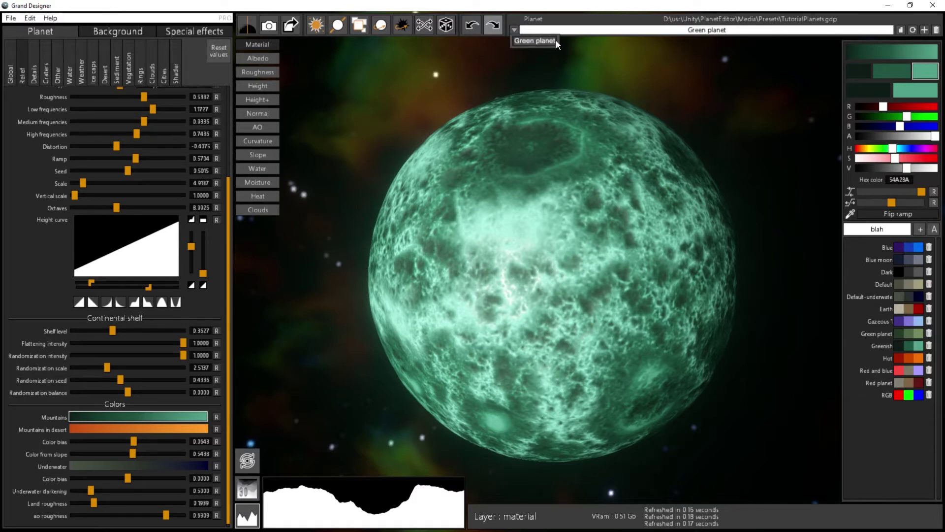
left_click(677, 91)
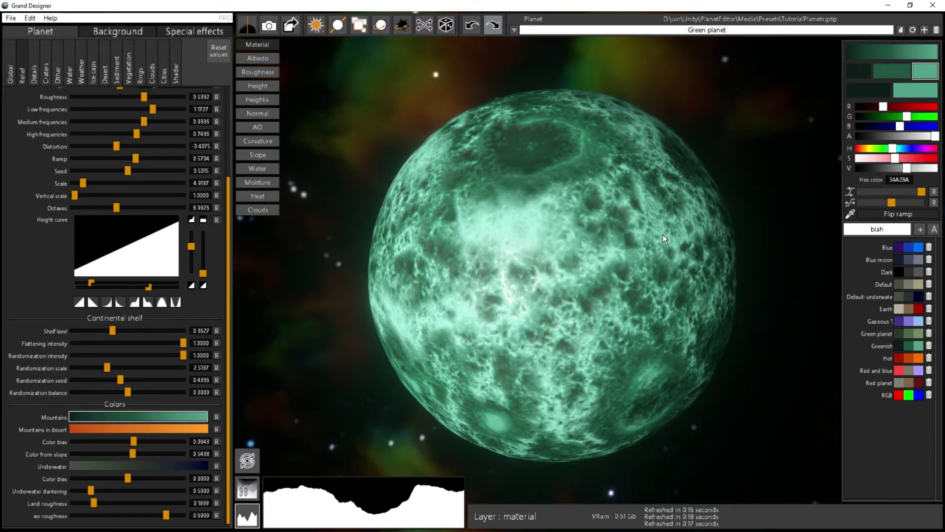
- Apply the Hot color ramp to the mountains and add the planet to the presets as "Hot planet"
left_click_drag(497, 331, 551, 270)
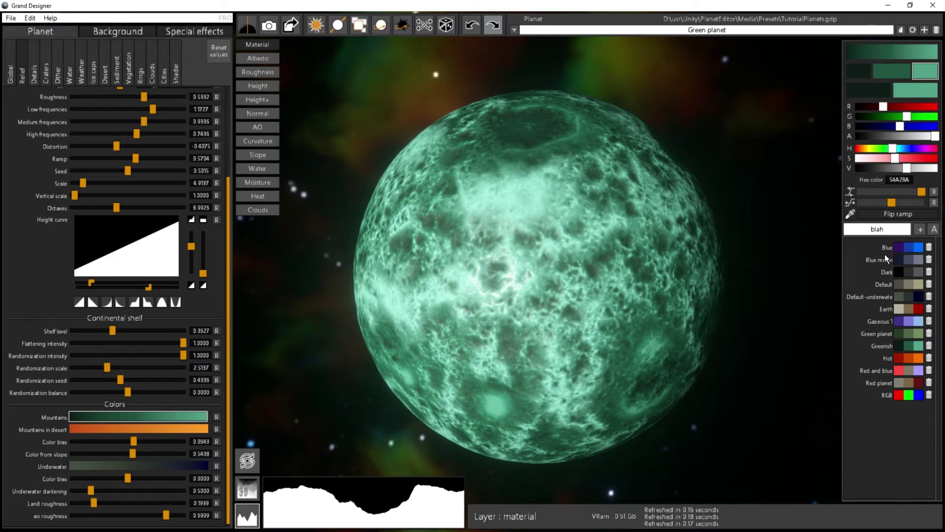
left_click(907, 359)
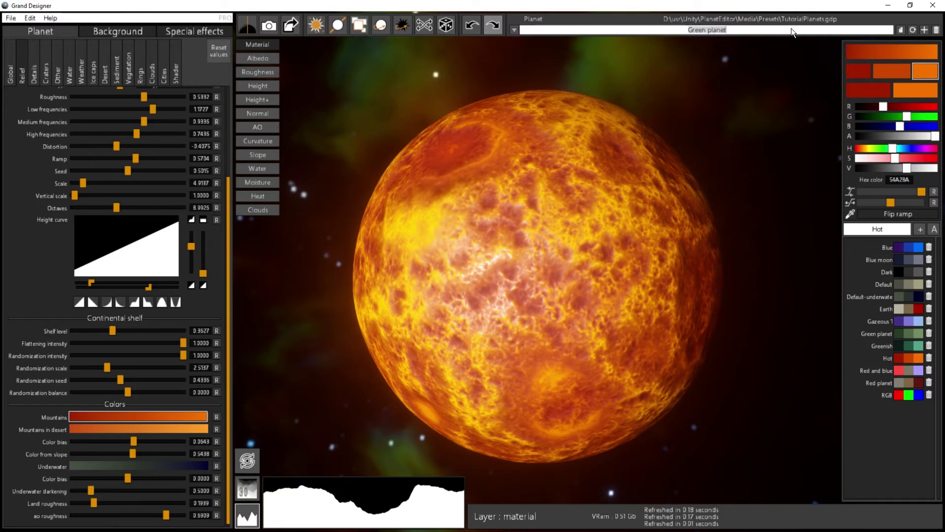
type("Hot planet")
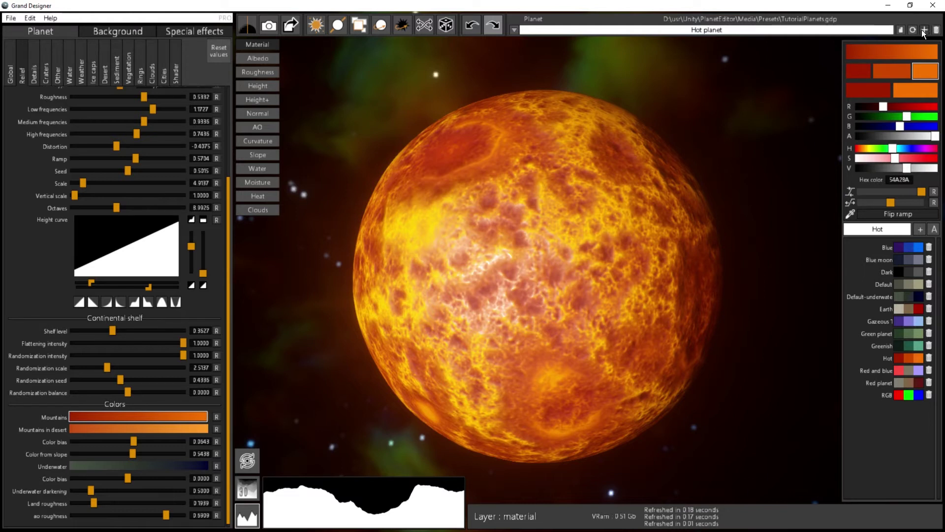
left_click(515, 30)
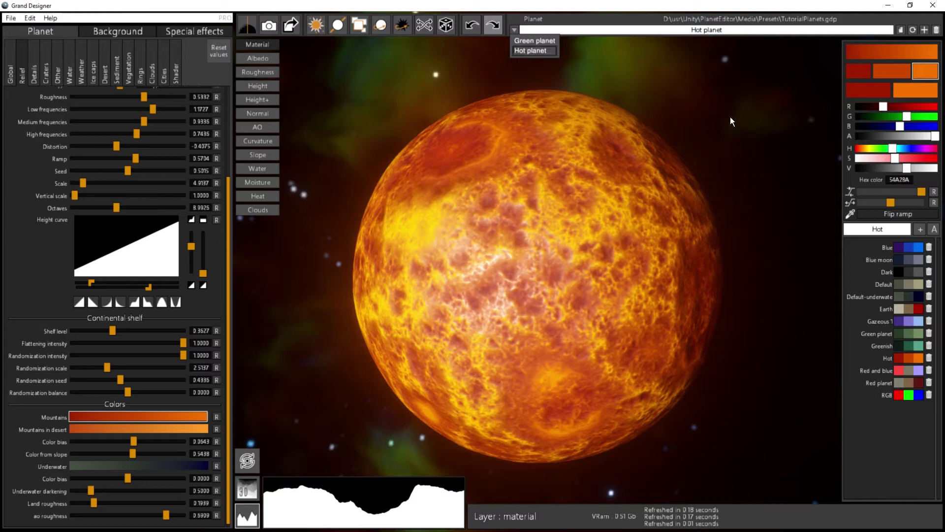
left_click(776, 86)
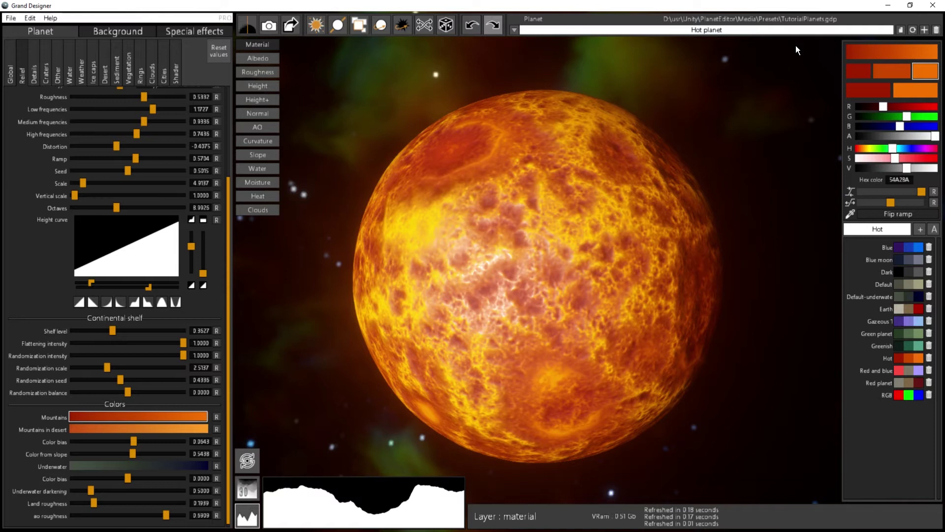
- Switch between the Green planet and Hot planet presets, ending with Green planet loaded
left_click(514, 30)
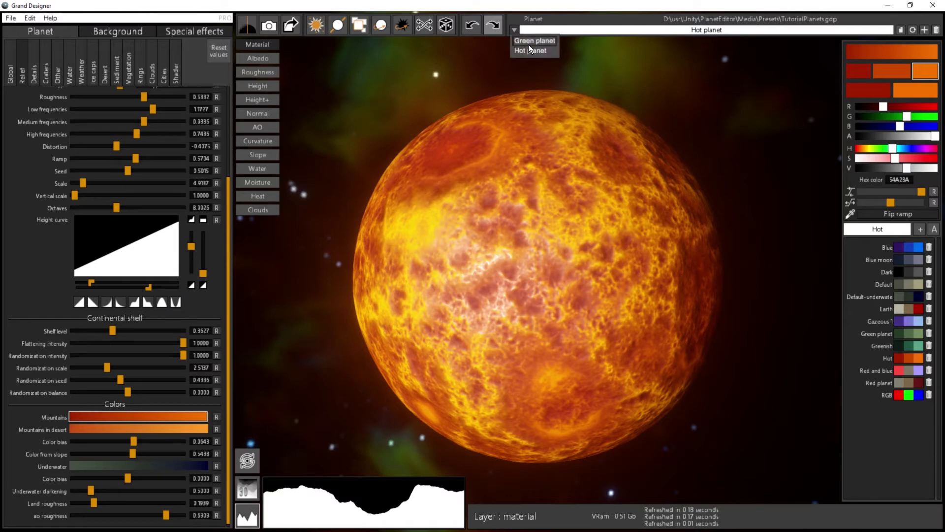
left_click(535, 41)
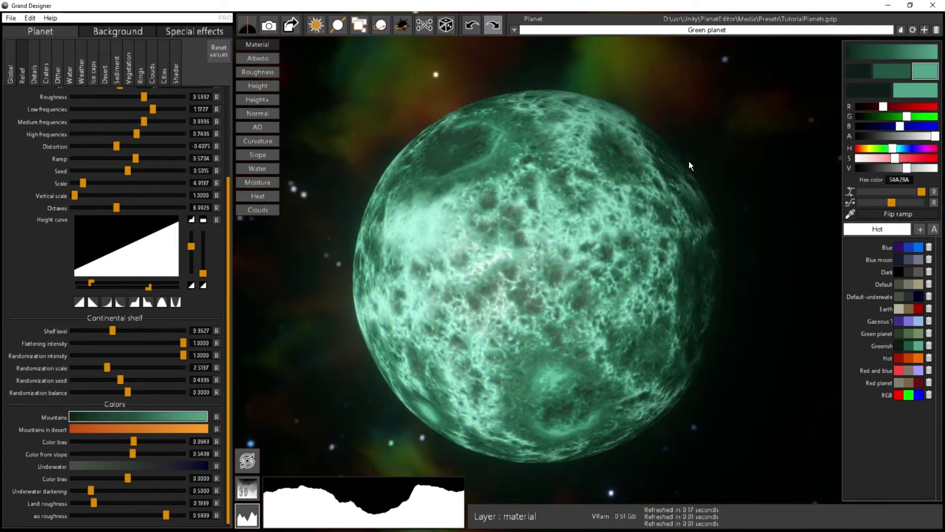
left_click(531, 52)
left_click(515, 30)
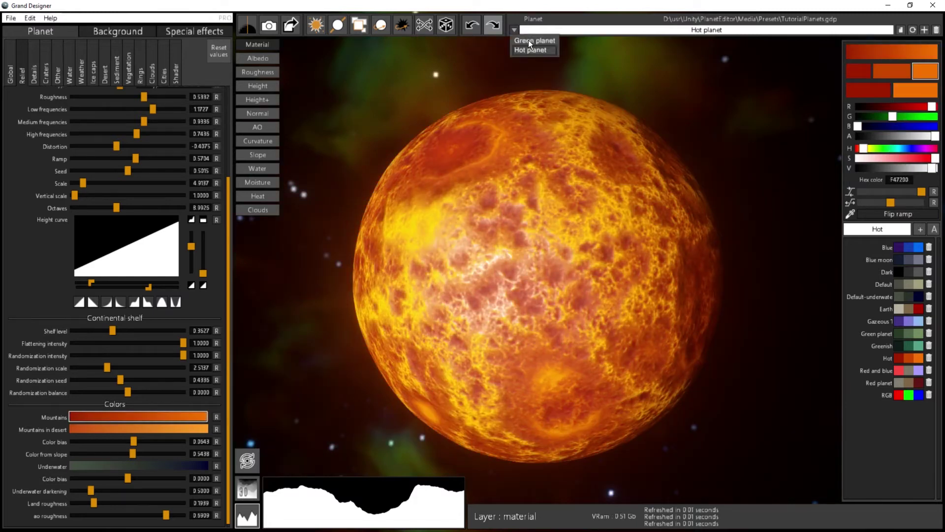
left_click(529, 41)
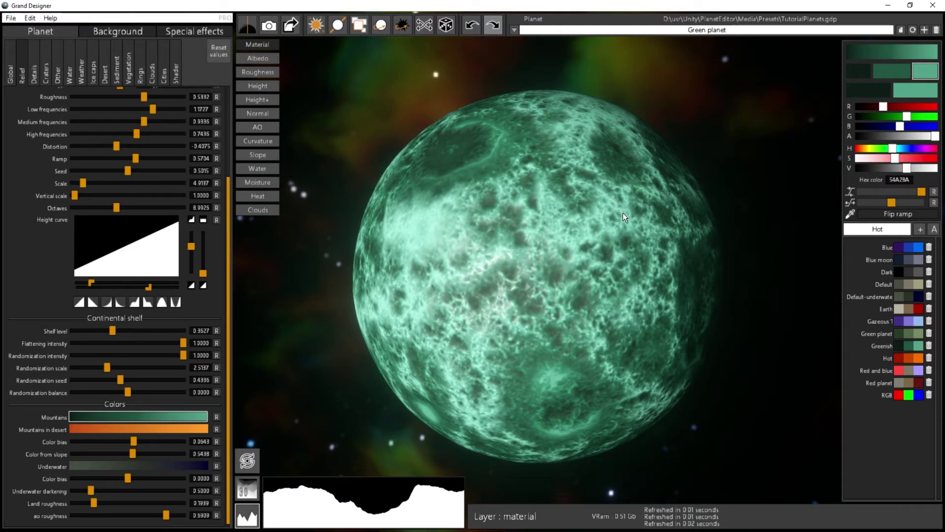
- Darken the entire Mountains color ramp of the Green planet and view the list of saved presets
left_click(899, 52)
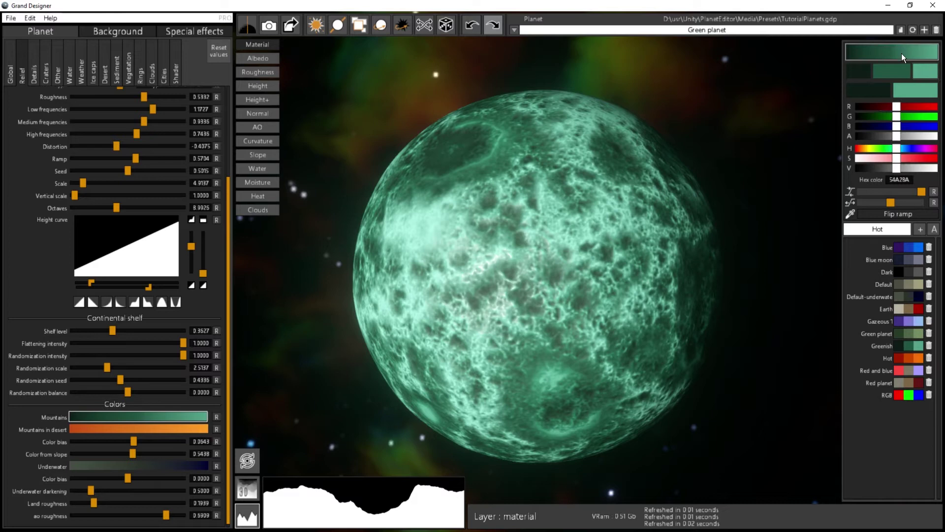
left_click_drag(896, 168, 888, 167)
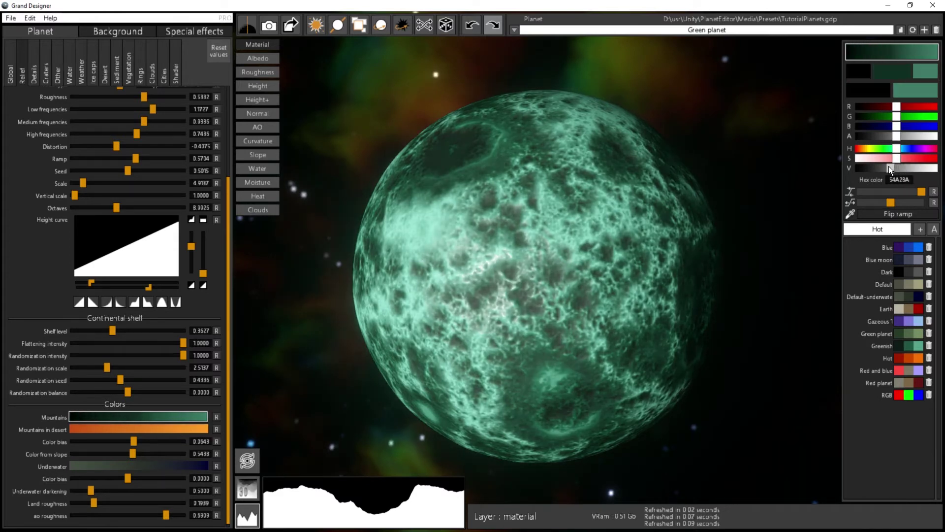
left_click(895, 166)
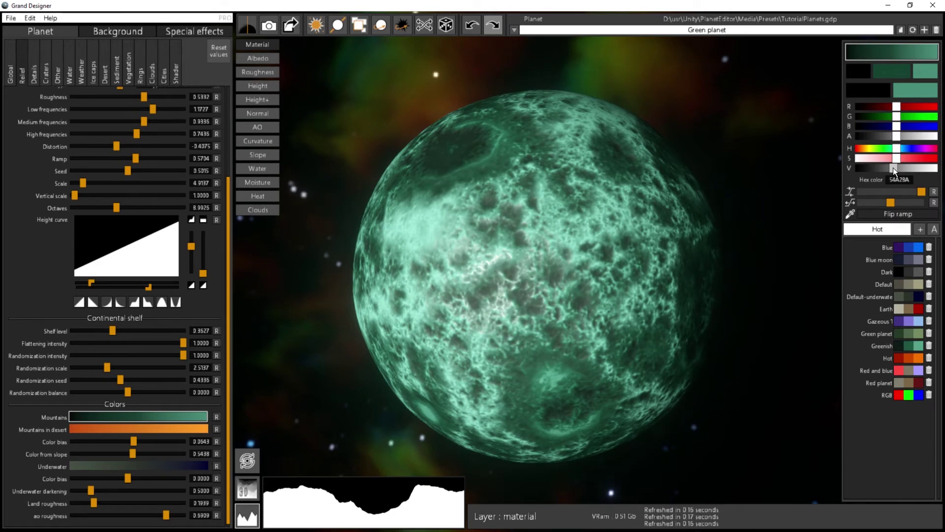
left_click_drag(895, 167, 893, 167)
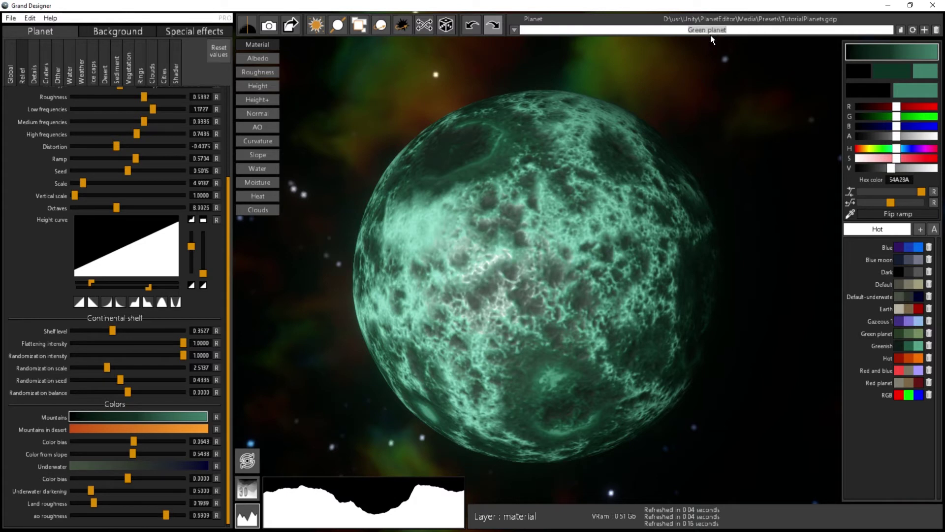
left_click(740, 30)
left_click(514, 30)
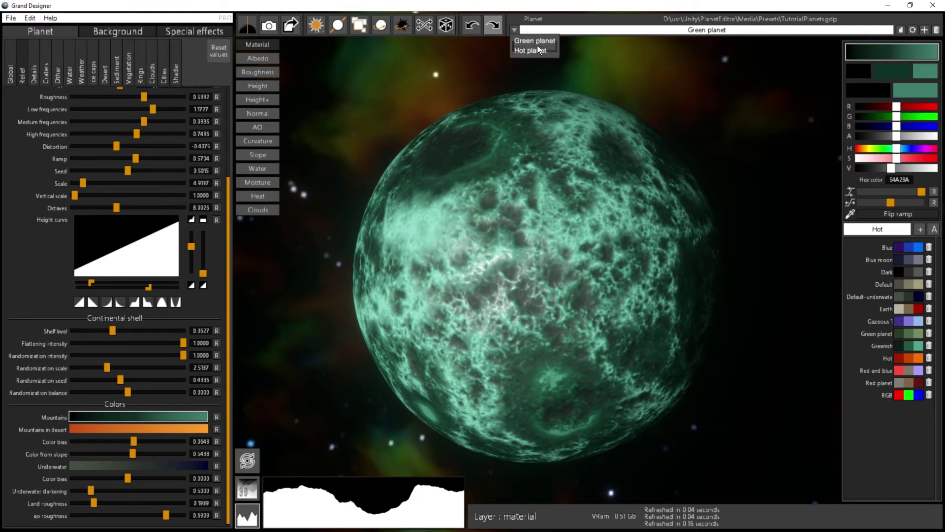
left_click(710, 112)
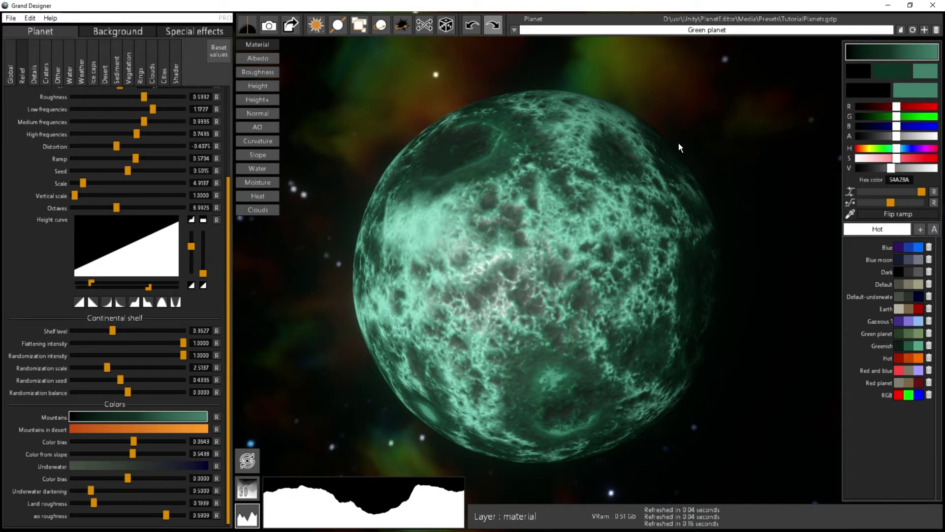
- Add the darkened planet to the preset file as a new preset named "Dummy"
left_click(736, 30)
type("Dummy")
left_click(515, 29)
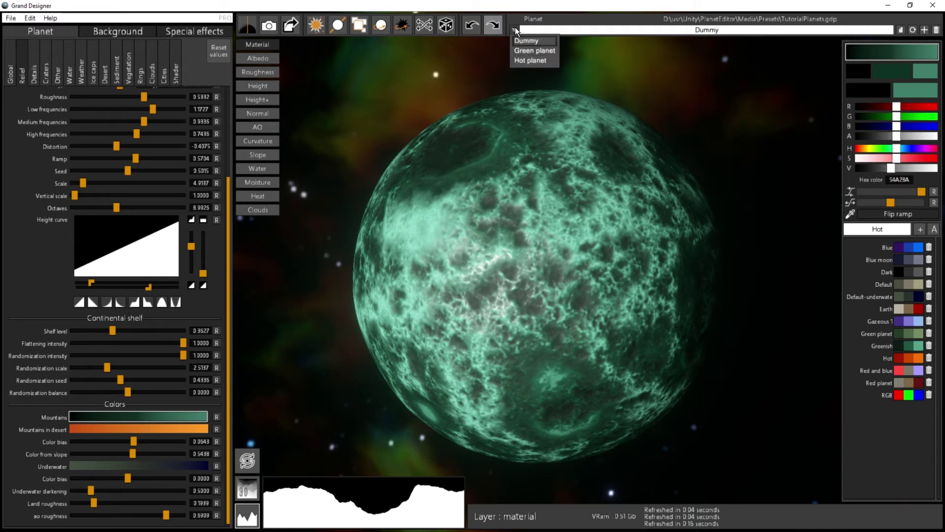
- Delete the Dummy preset and check the preset list
left_click(515, 27)
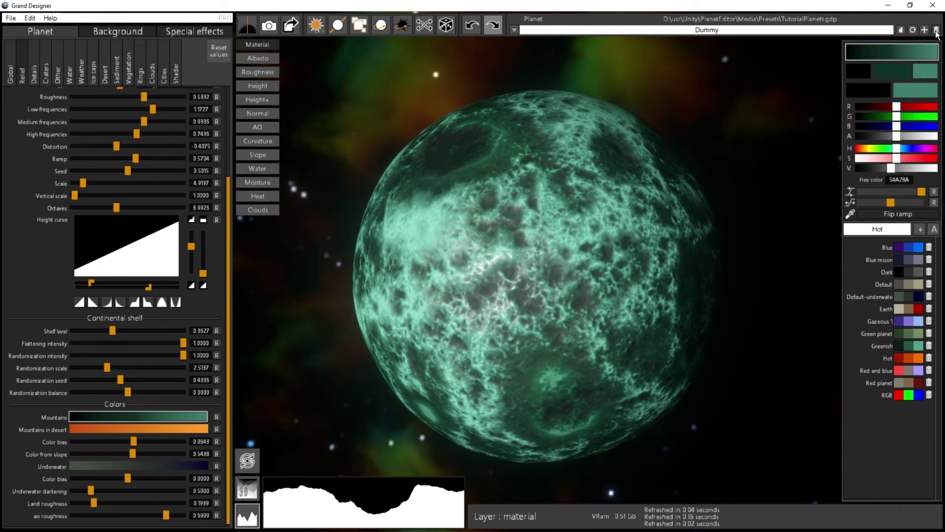
left_click(514, 30)
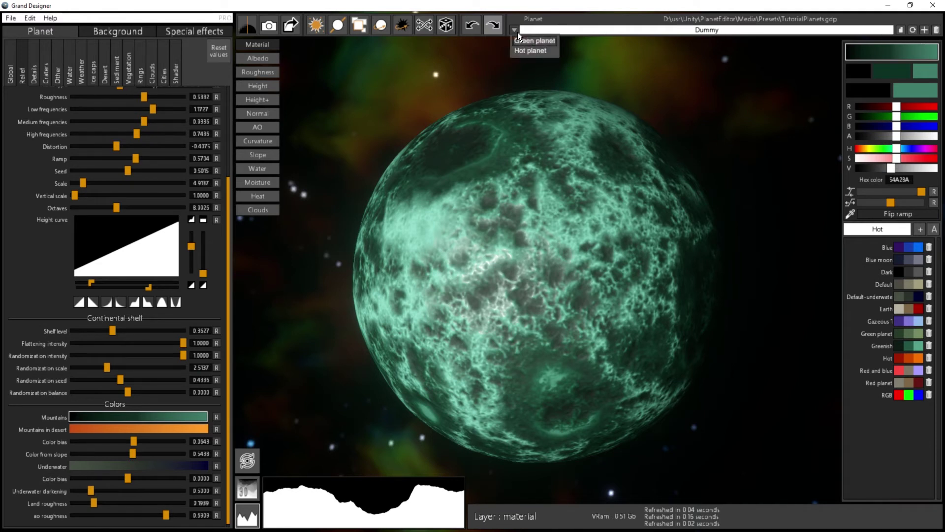
left_click(688, 97)
- Undo the deletion of the Dummy preset and check the preset list again
left_click_drag(624, 202, 379, 335)
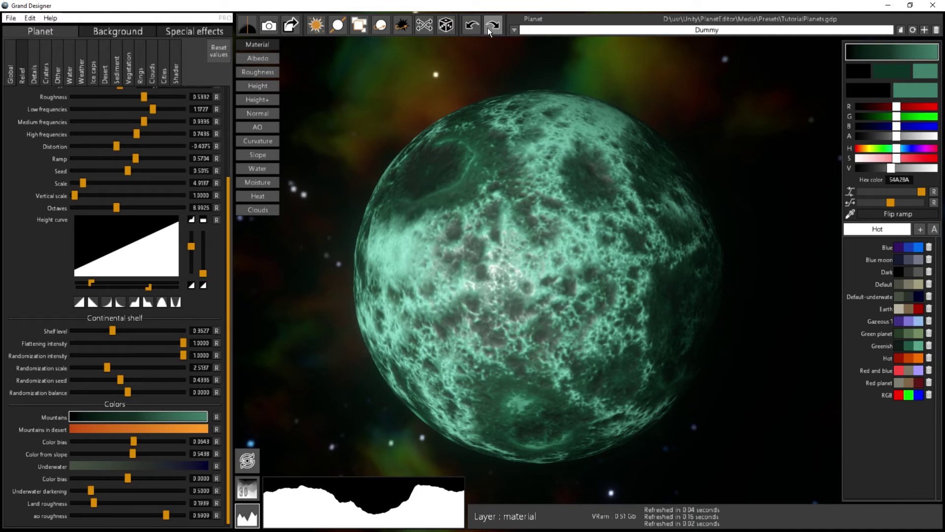
left_click(514, 29)
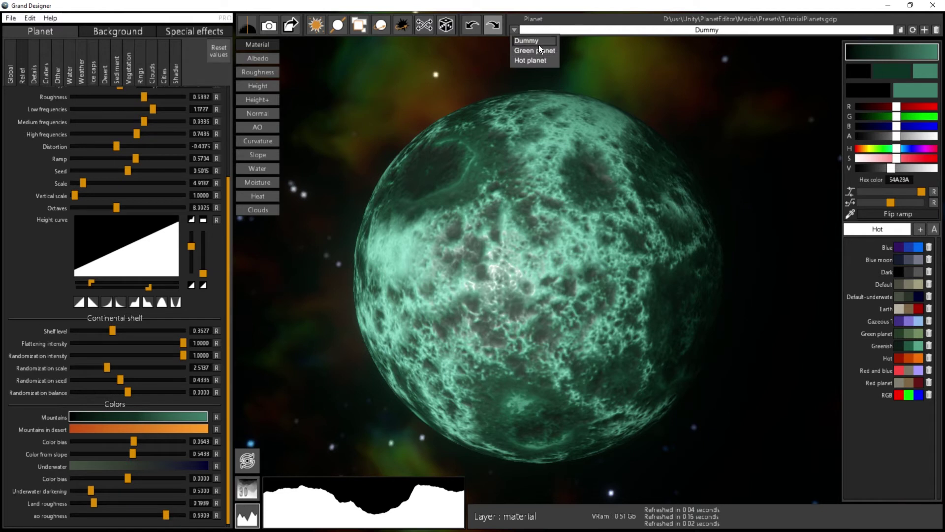
left_click(674, 101)
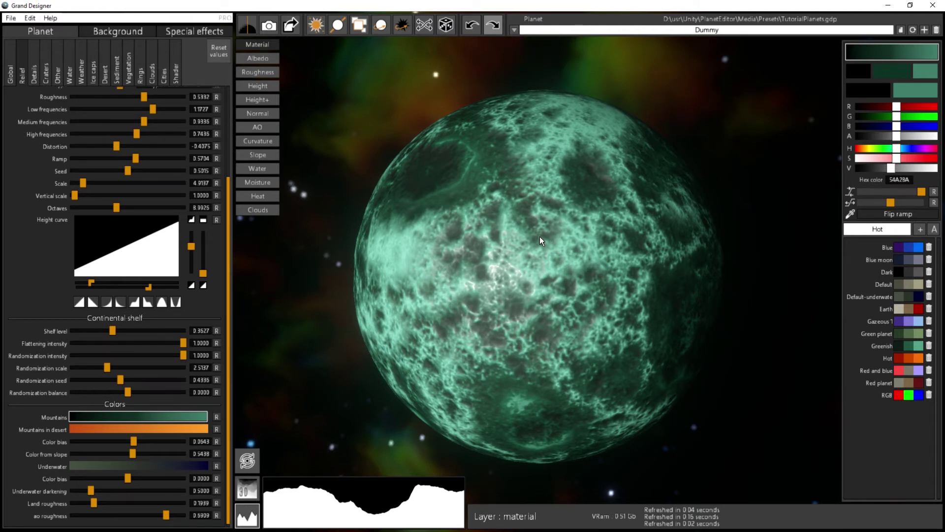
- Load the Hot planet preset and test undoing and redoing the load
left_click(515, 31)
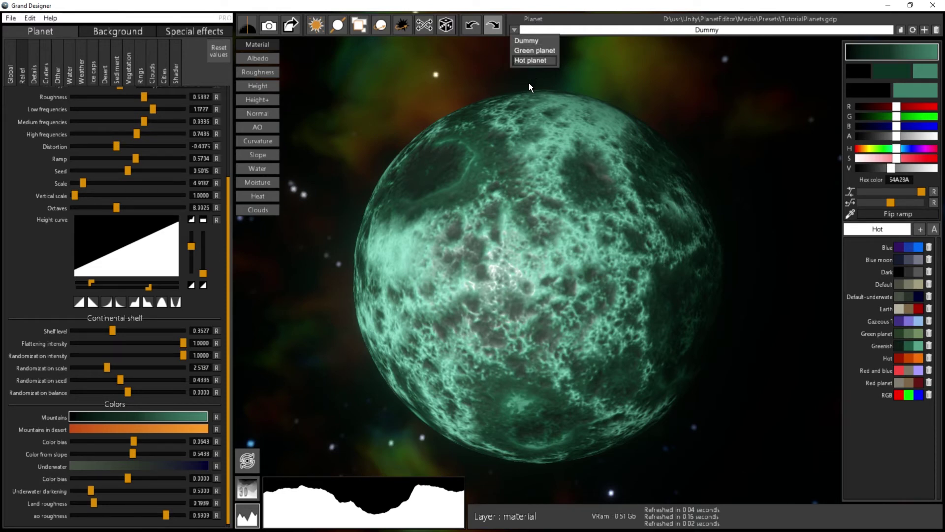
left_click(537, 60)
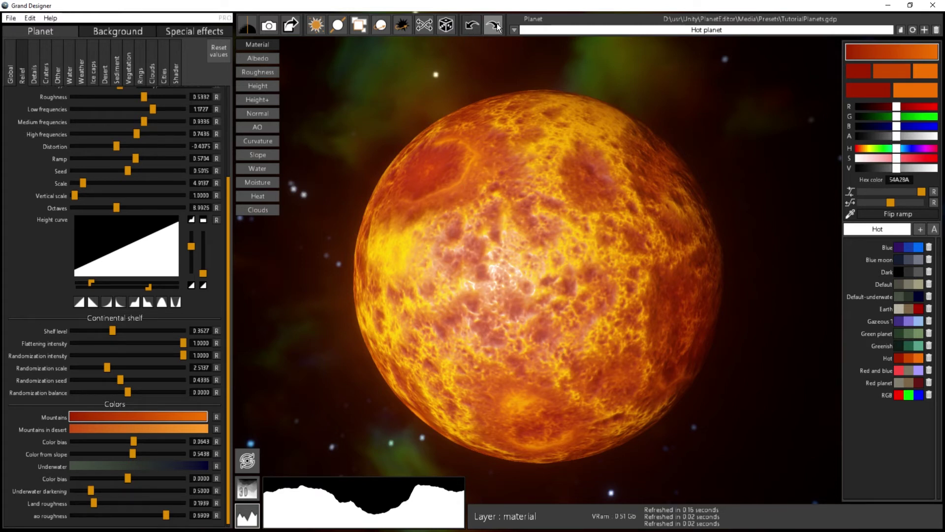
left_click(471, 28)
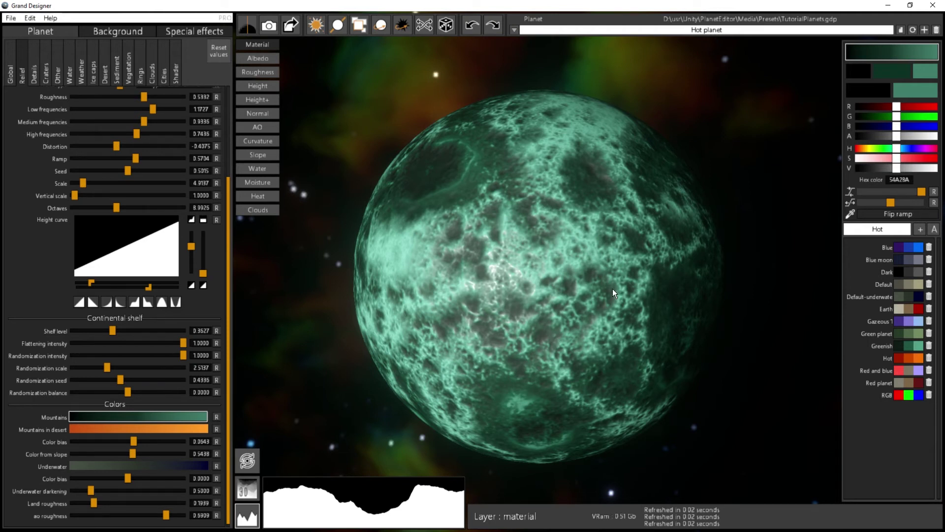
left_click(493, 27)
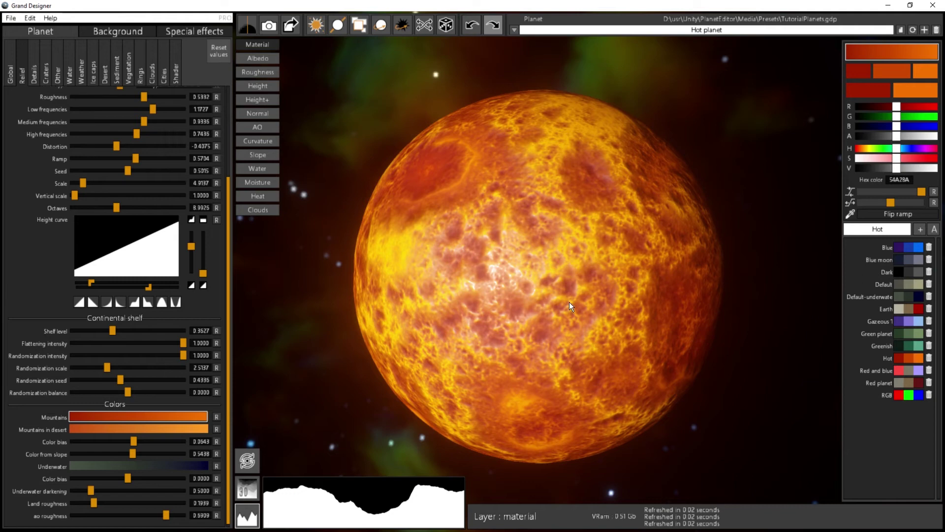
- Set the relief noise Roughness to about 0.22, Low frequencies to about -0.13 and Medium frequencies to about 1.97
left_click_drag(519, 255, 547, 298)
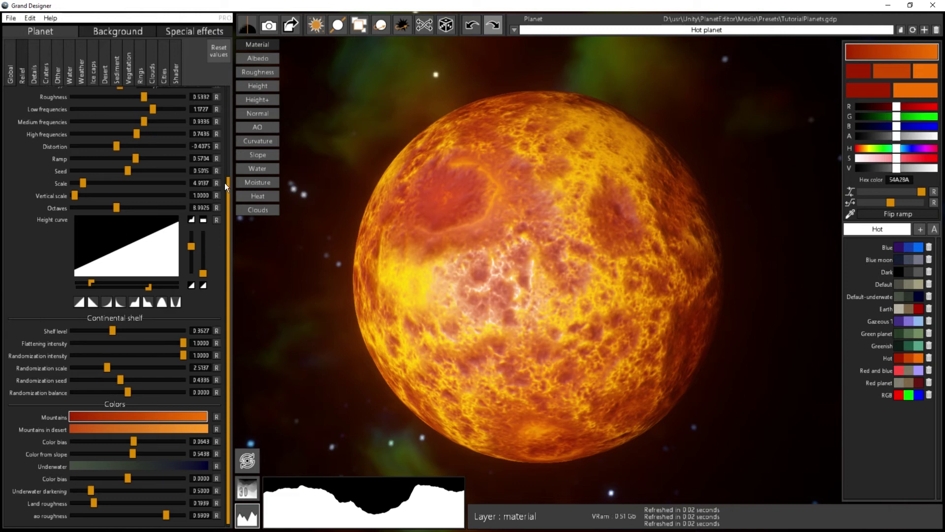
left_click_drag(229, 194, 231, 137)
left_click_drag(129, 164, 71, 184)
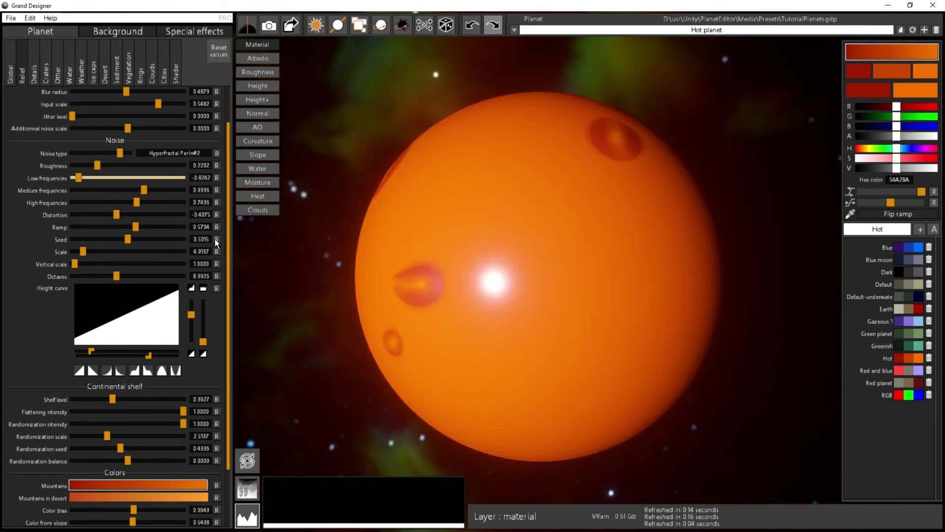
left_click(182, 191)
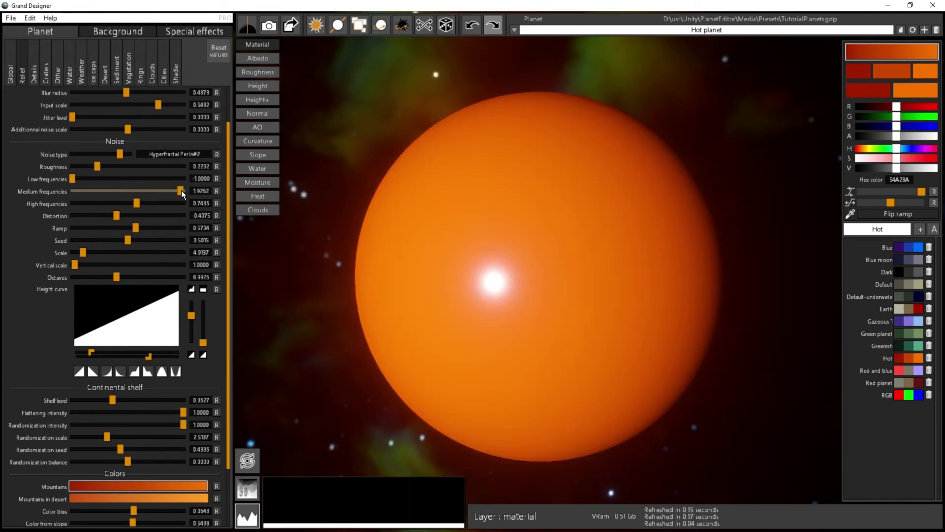
left_click(117, 179)
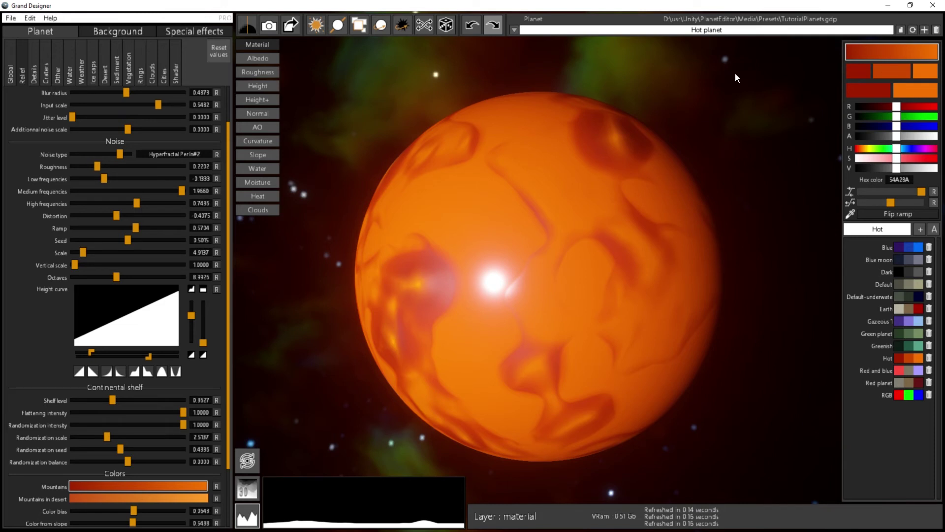
- Reload the saved Hot planet preset to discard the noise changes
left_click(913, 29)
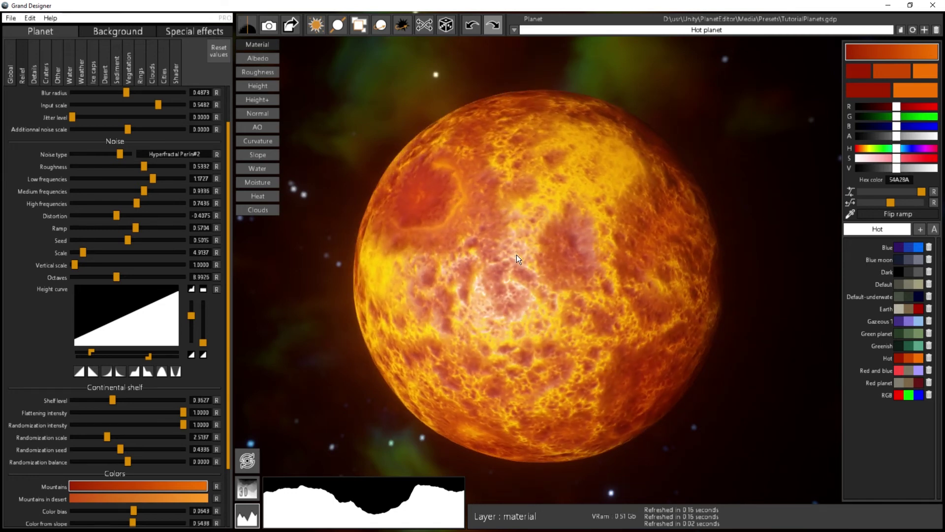
- Open the existing preset file MyPlanets.gdp from the Presets folder
left_click(11, 18)
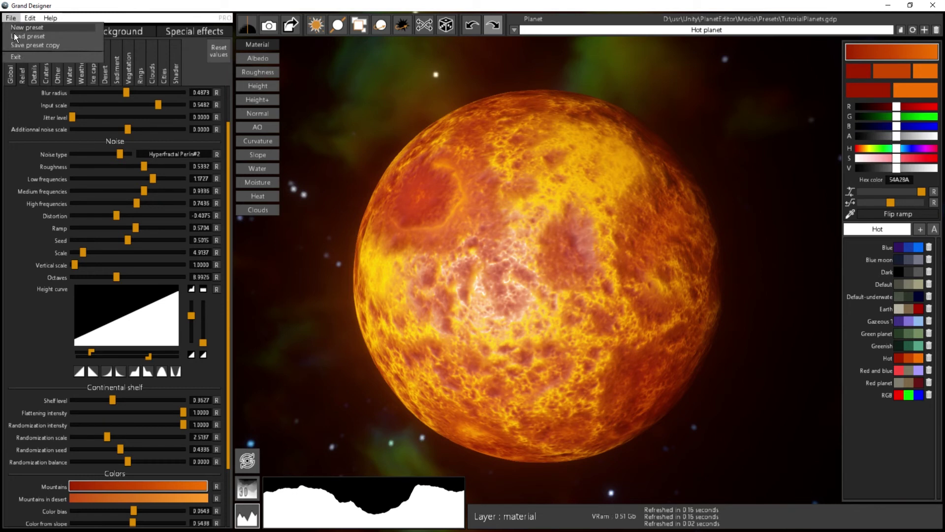
left_click(32, 36)
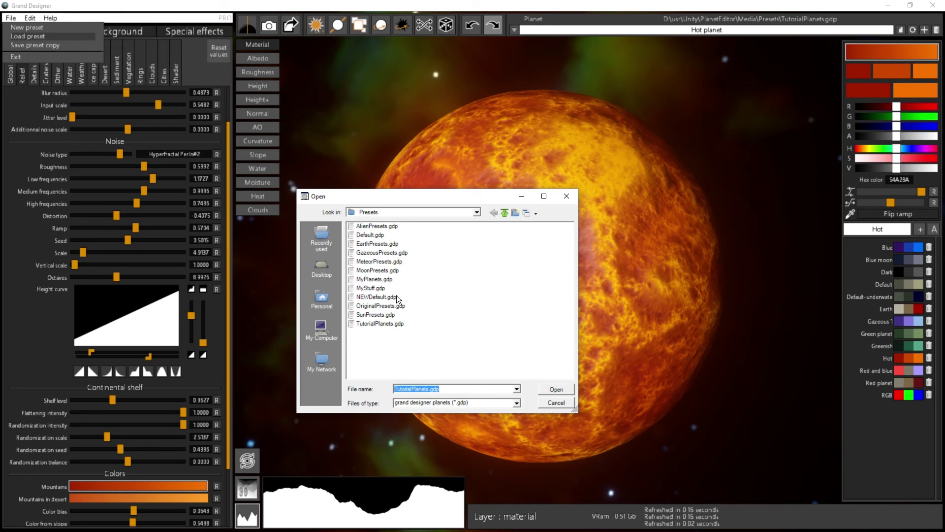
left_click(374, 279)
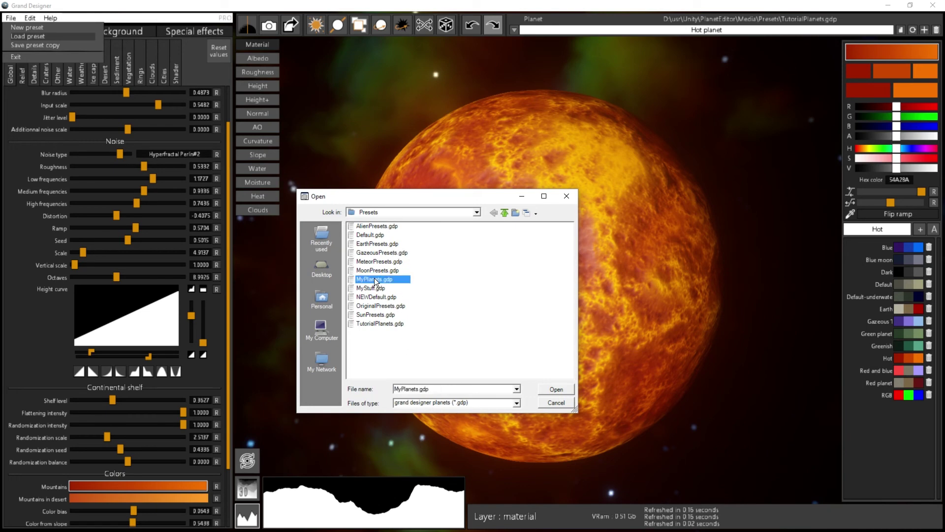
left_click(552, 390)
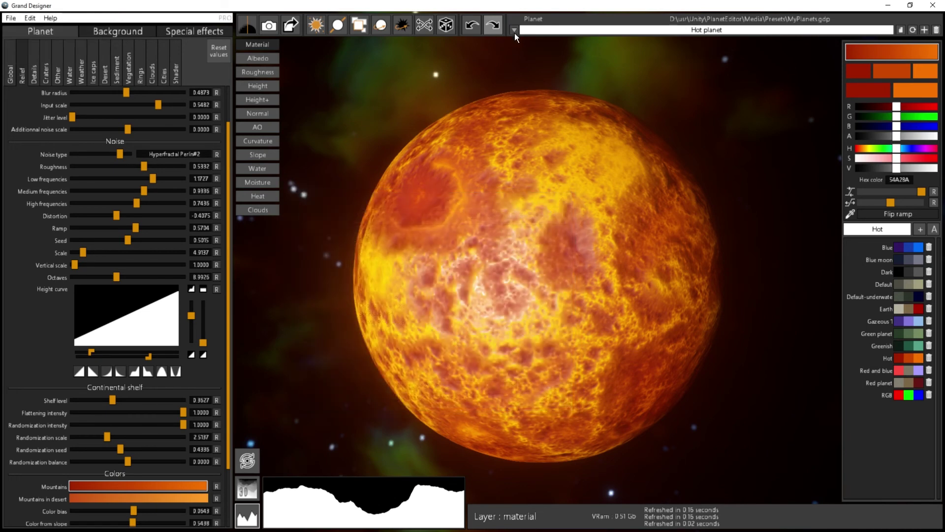
- Load the Moon #1 planet preset from the opened preset file and rotate the planet to view it
left_click(515, 29)
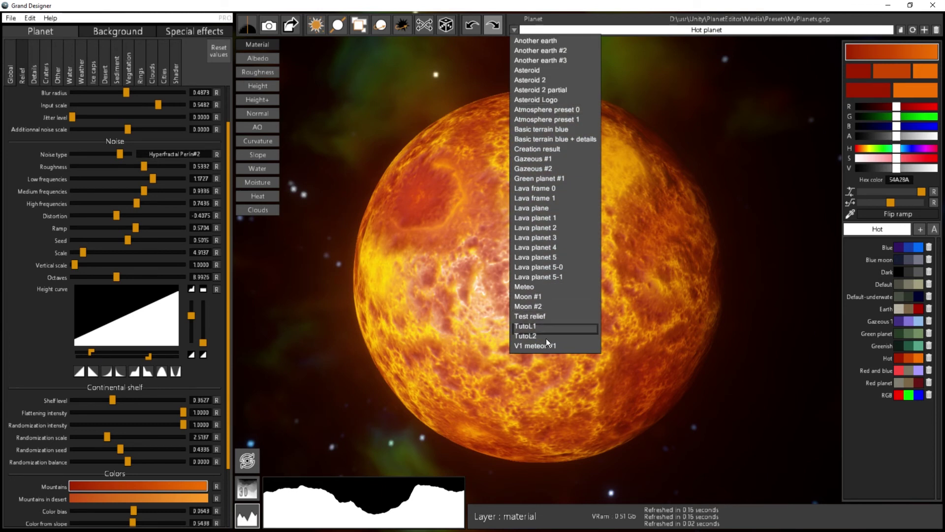
left_click(535, 297)
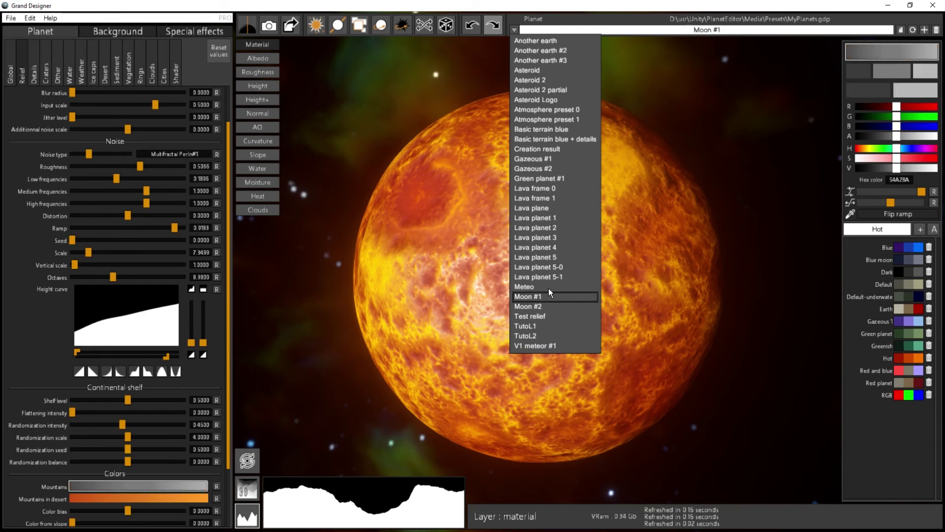
left_click_drag(595, 260, 488, 356)
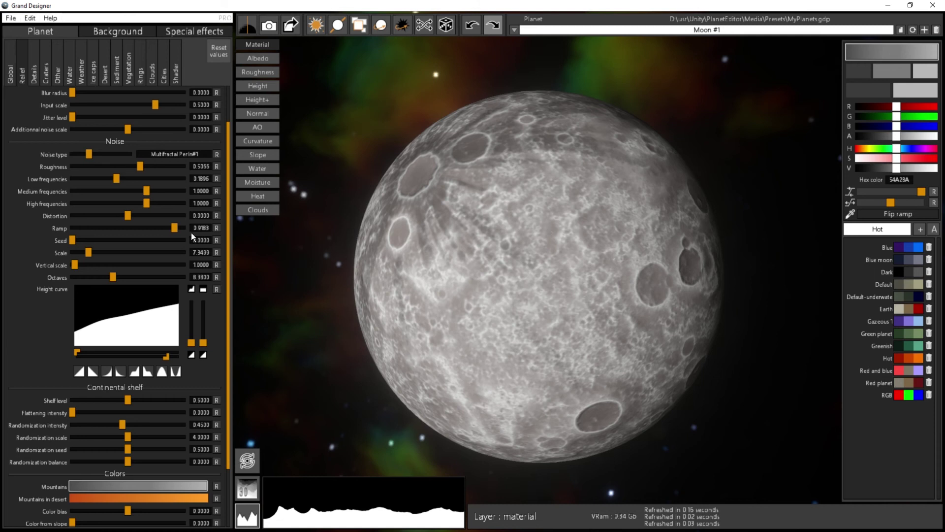
- Save a copy of the current preset file as MyPlanetsBackup.gdp in the Presets folder
left_click(10, 17)
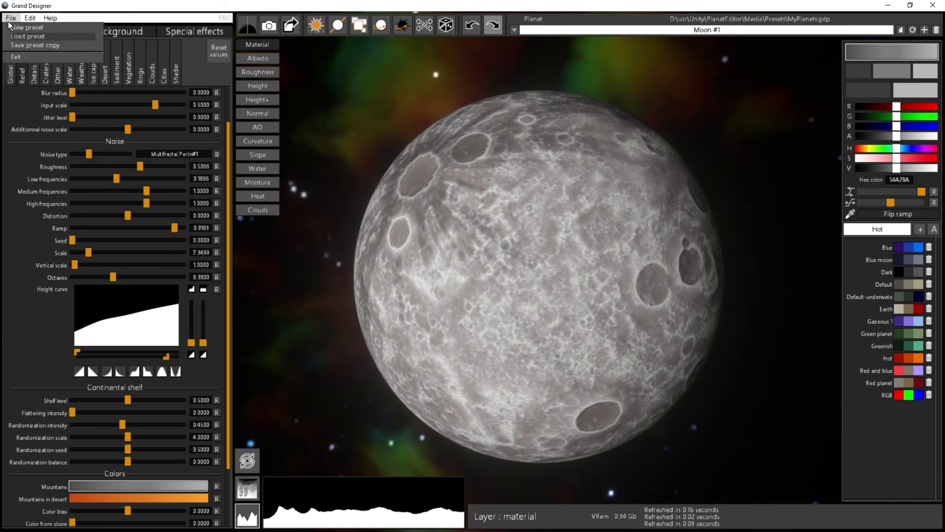
left_click(45, 47)
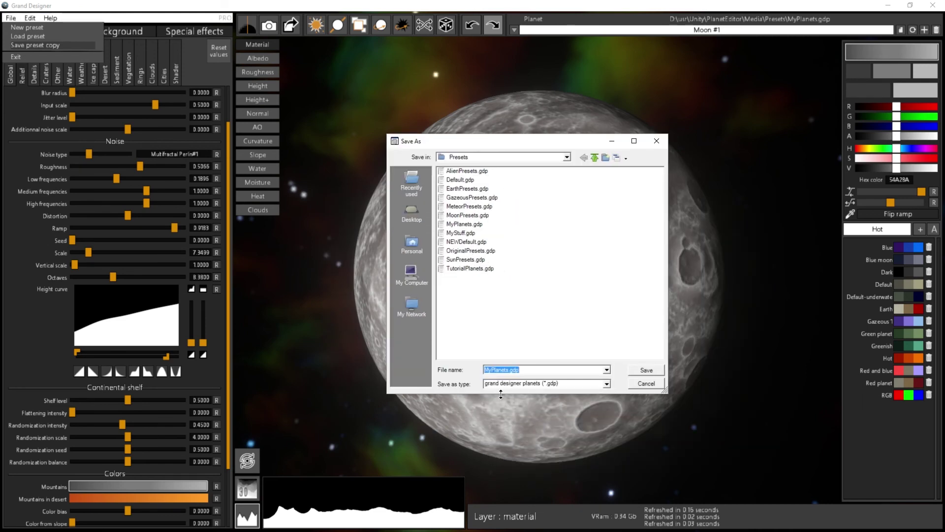
left_click(540, 372)
key("Left")
key("Left")
key("Left")
key("Left")
type("Backup")
left_click(653, 368)
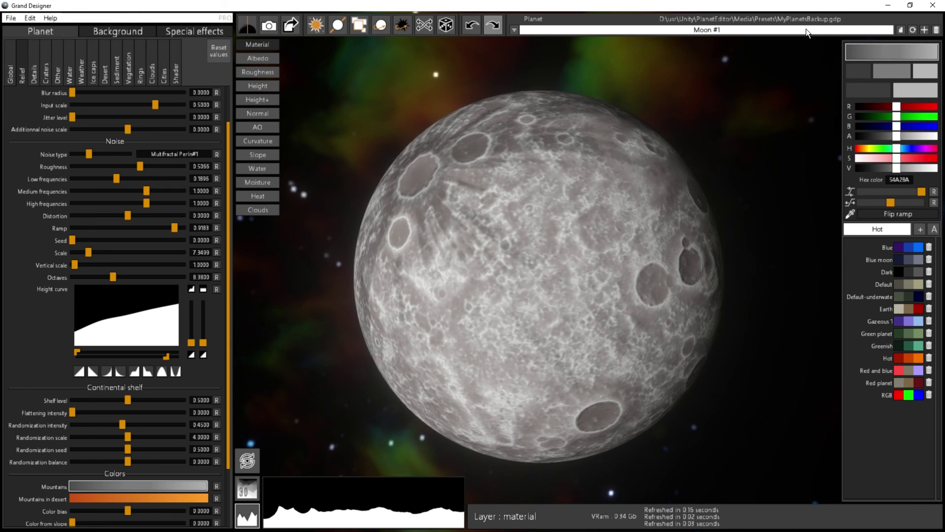